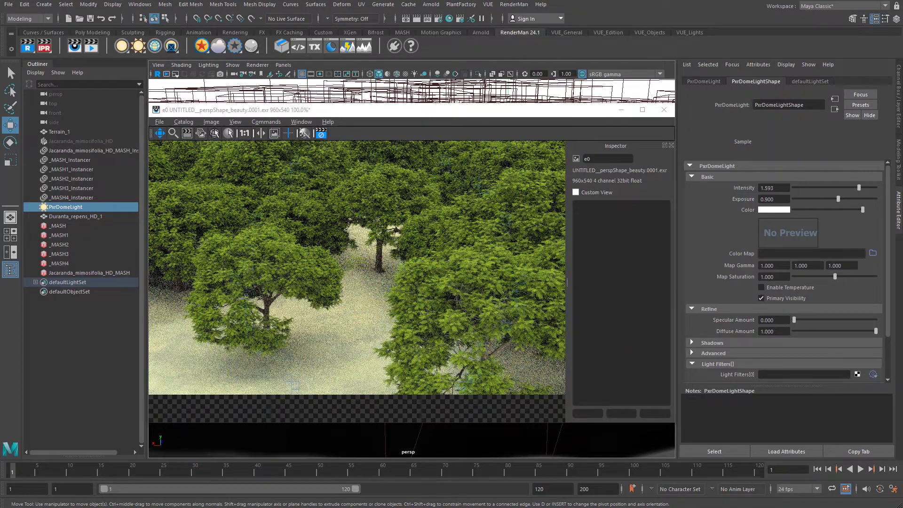
- Close the render window discarding its session, and start a new scene without saving the current one
{"action": "left_click", "coordinate": [663, 111]}
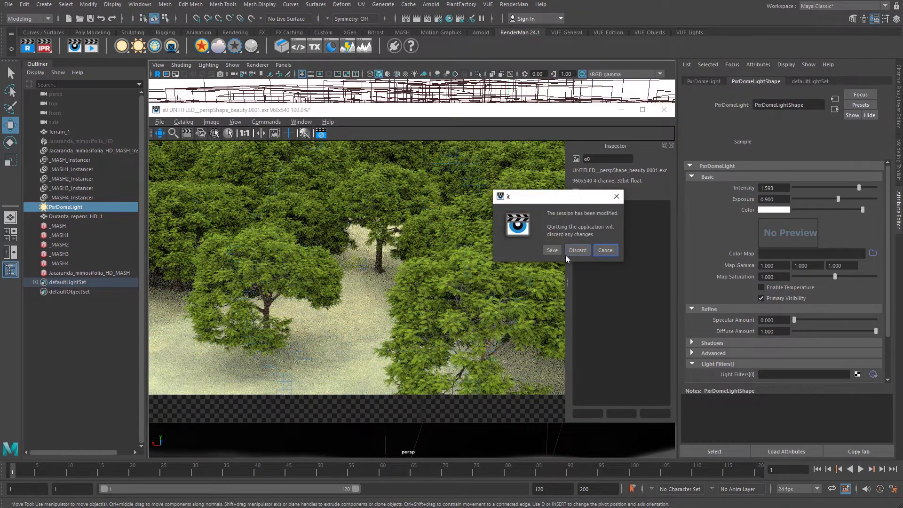
{"action": "left_click", "coordinate": [577, 250]}
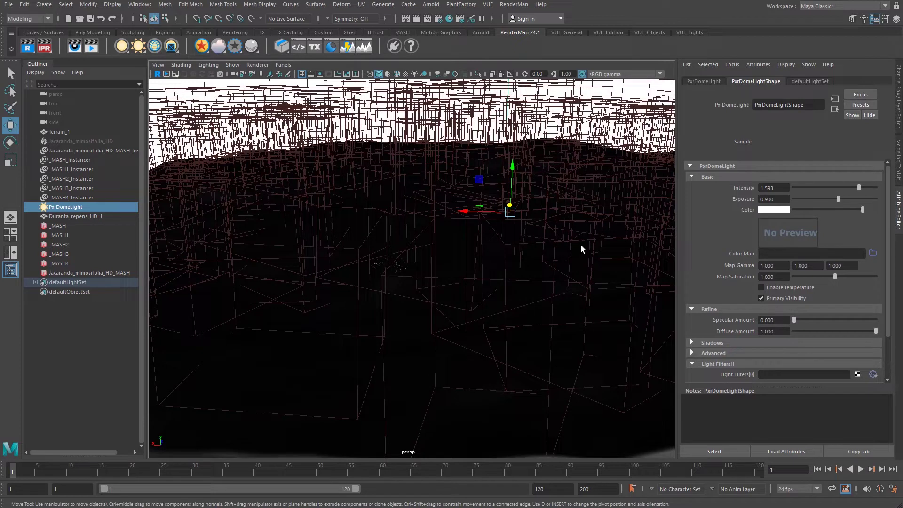
{"action": "left_click", "coordinate": [67, 19]}
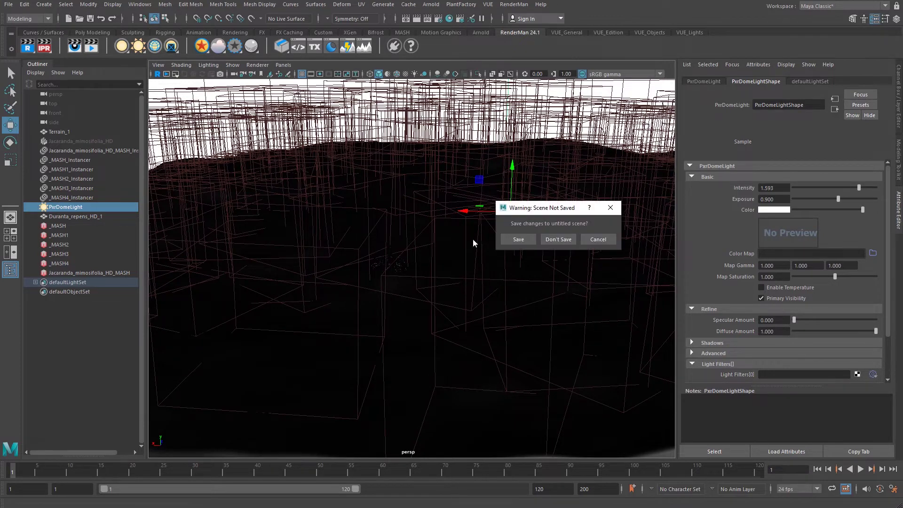
{"action": "left_click", "coordinate": [558, 239]}
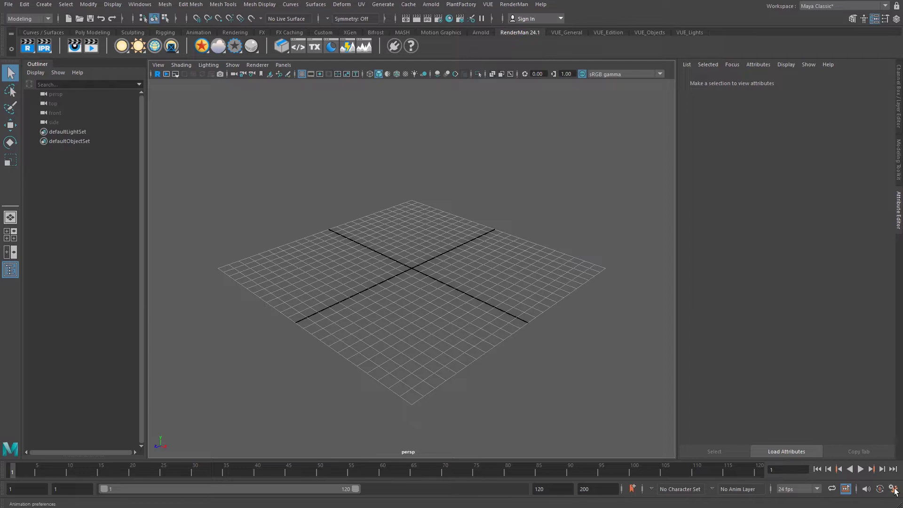
- Set the preferred renderer to RenderMan in the rendering preferences and save them
{"action": "left_click", "coordinate": [880, 488]}
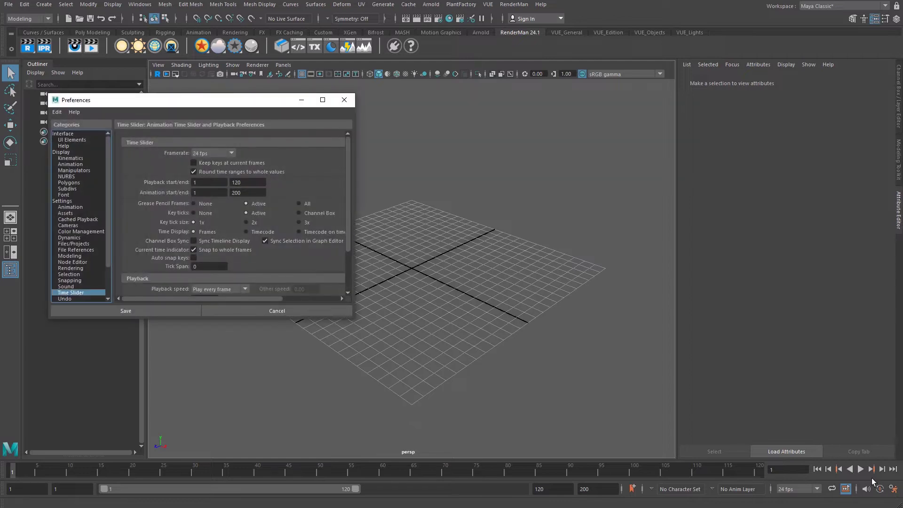
{"action": "left_click", "coordinate": [70, 268]}
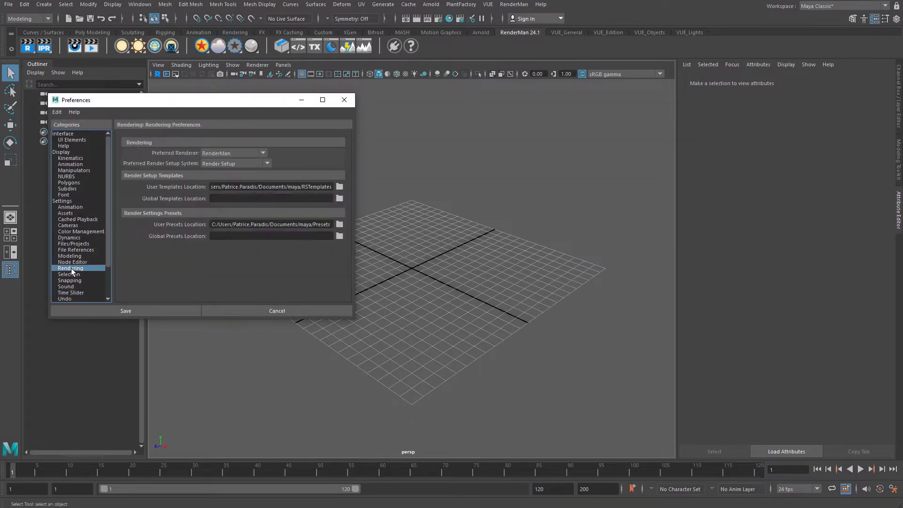
{"action": "left_click", "coordinate": [252, 154]}
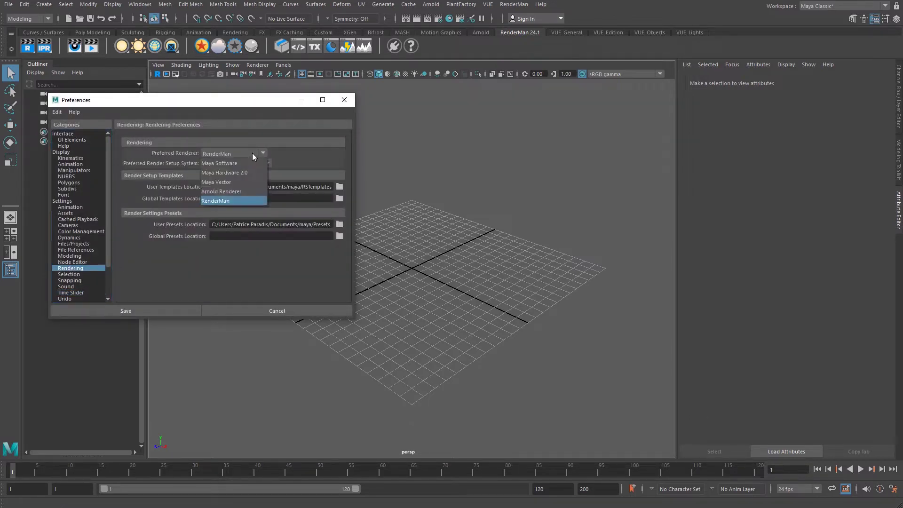
{"action": "left_click", "coordinate": [246, 201]}
{"action": "left_click", "coordinate": [159, 313]}
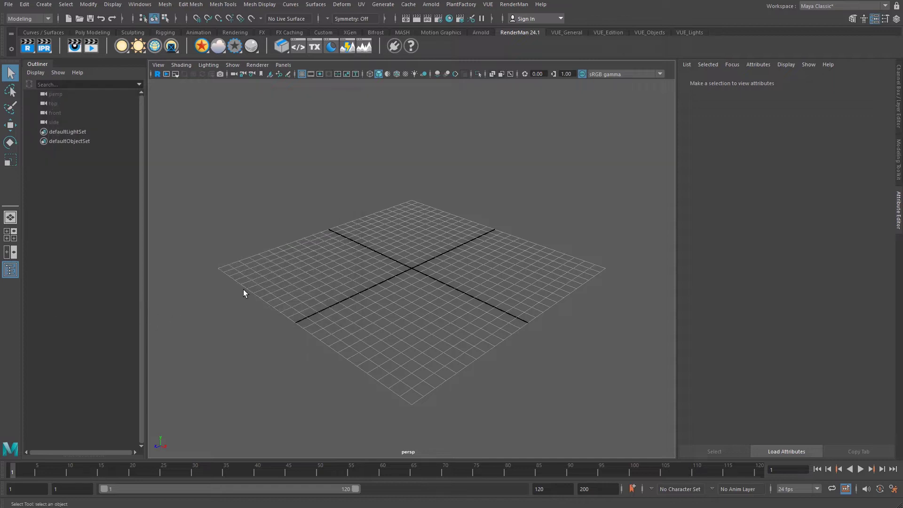
- Create a new VUE scene using the fourth Physical atmosphere preset, a clear blue sky
{"action": "left_click", "coordinate": [487, 4]}
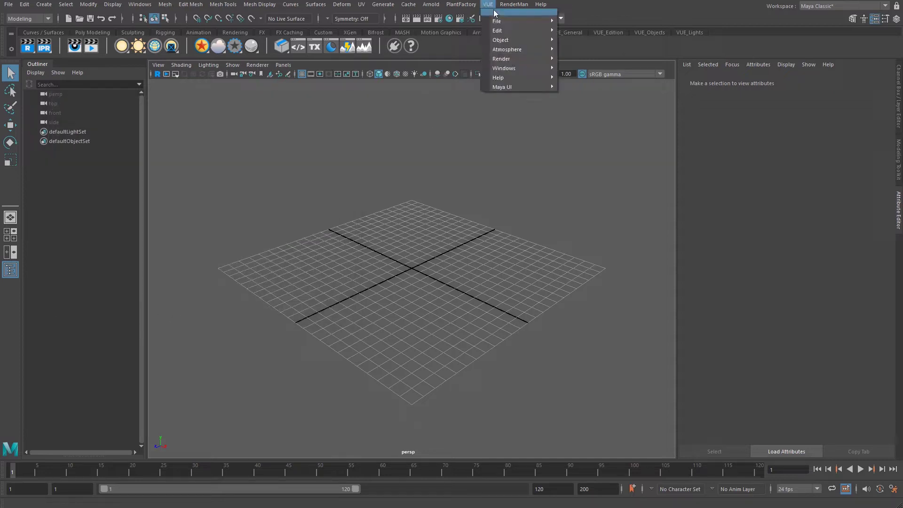
{"action": "mouse_move", "coordinate": [513, 21]}
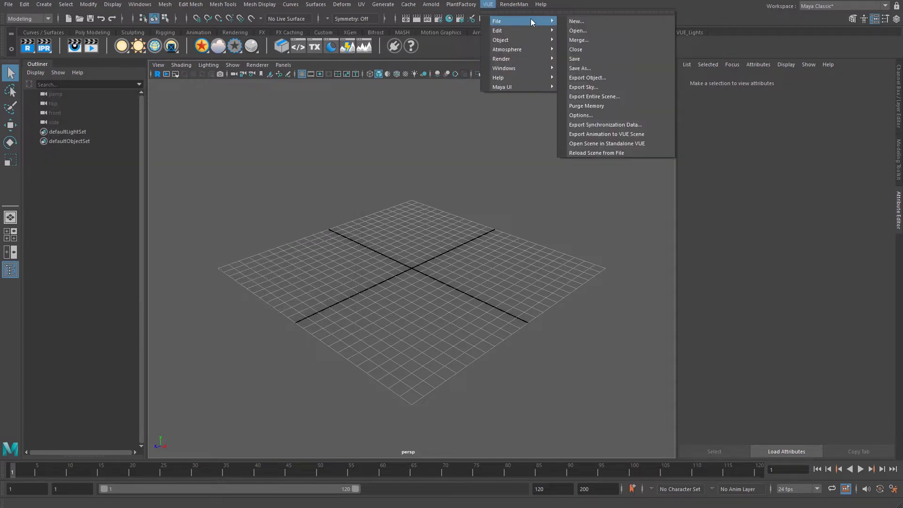
{"action": "left_click", "coordinate": [622, 22]}
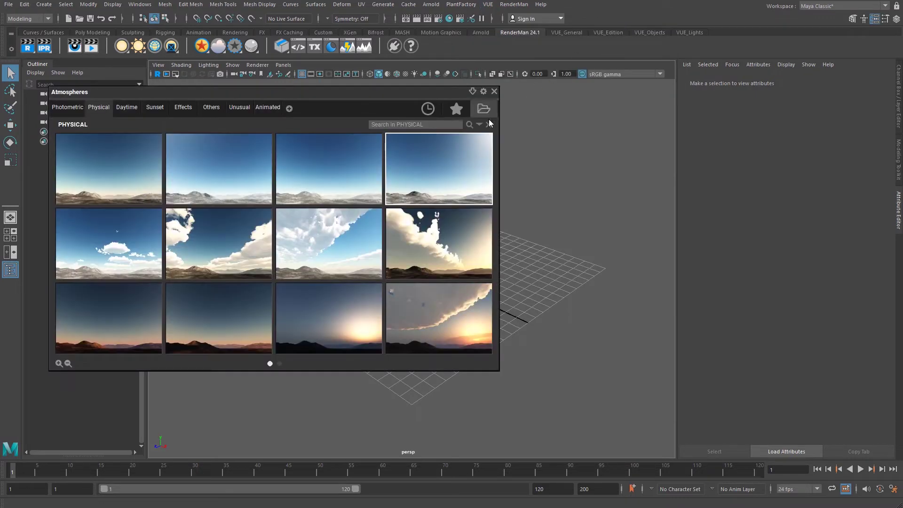
{"action": "double_click", "coordinate": [443, 172]}
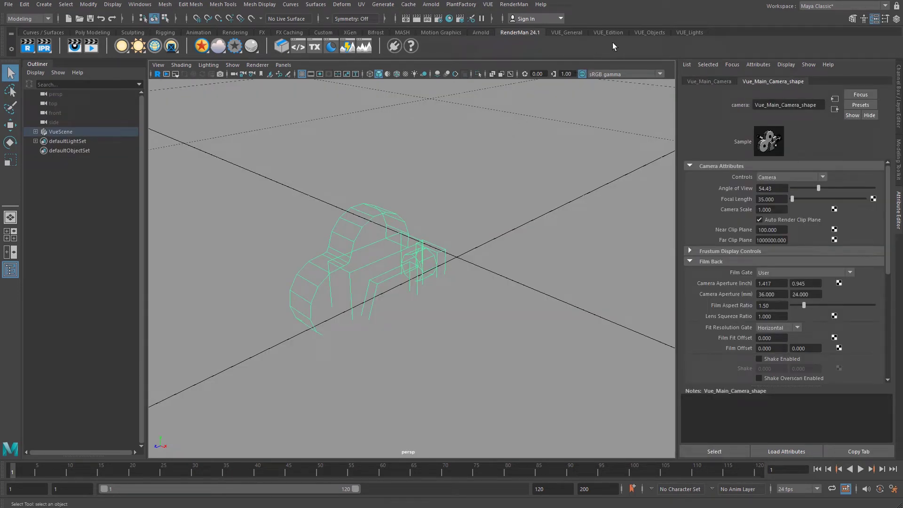
- Add a VUE terrain to the scene
{"action": "left_click", "coordinate": [642, 32]}
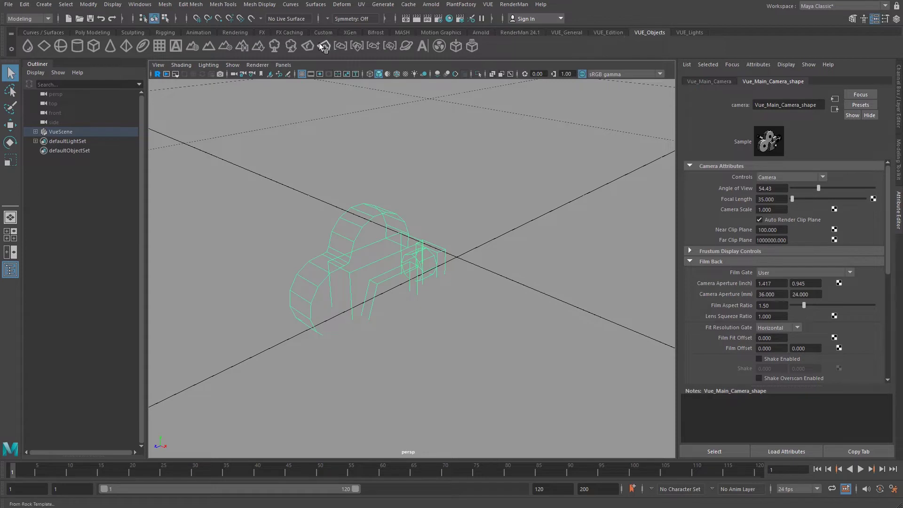
{"action": "left_click", "coordinate": [209, 45]}
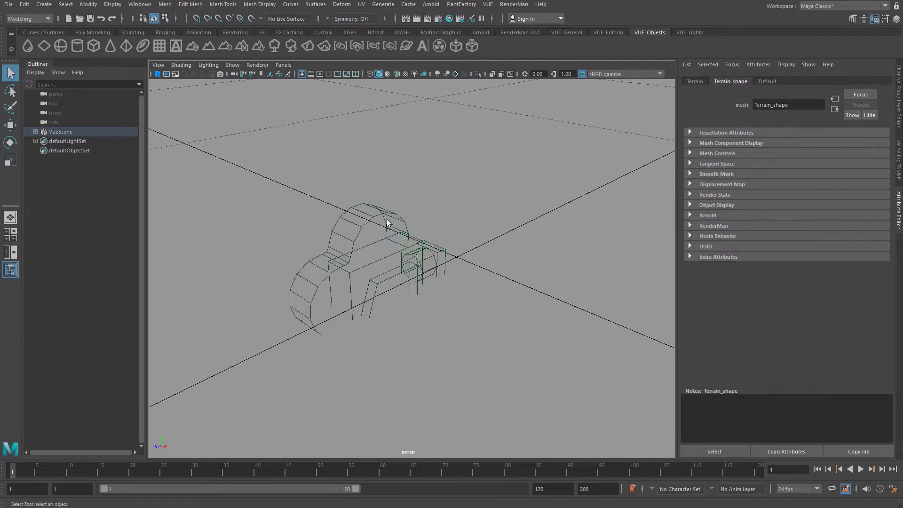
{"action": "middle_click_drag", "start_coordinate": [426, 215], "coordinate": [433, 176], "text": "alt"}
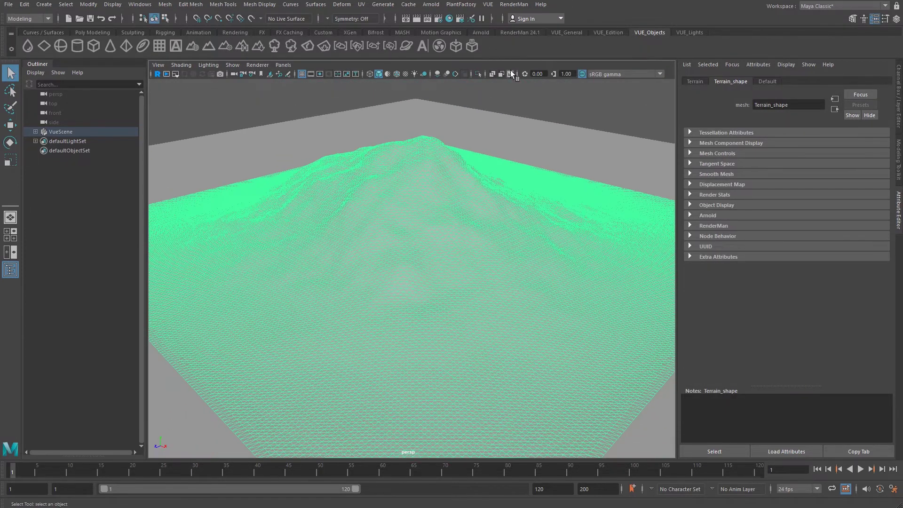
- Reshape the selected terrain's relief in the Terrain Editor and apply the result
{"action": "left_click", "coordinate": [609, 33]}
{"action": "left_click", "coordinate": [61, 46]}
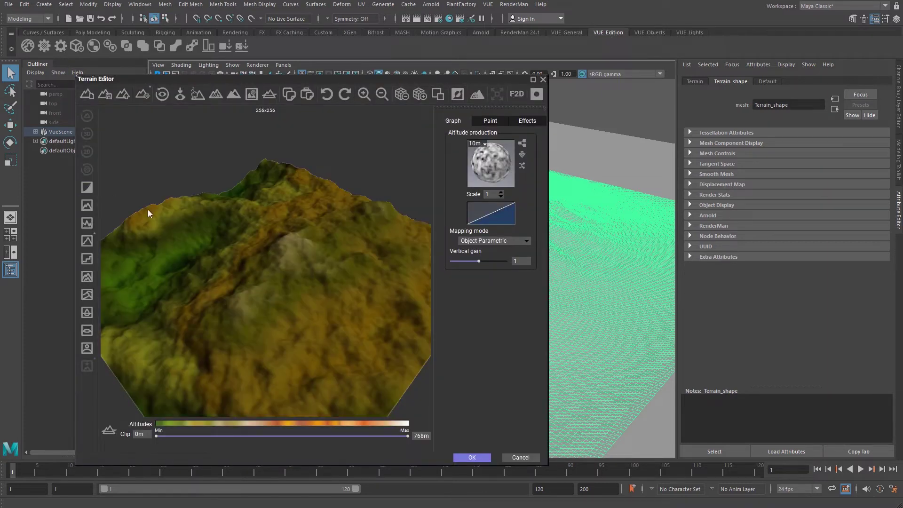
{"action": "left_click", "coordinate": [472, 457]}
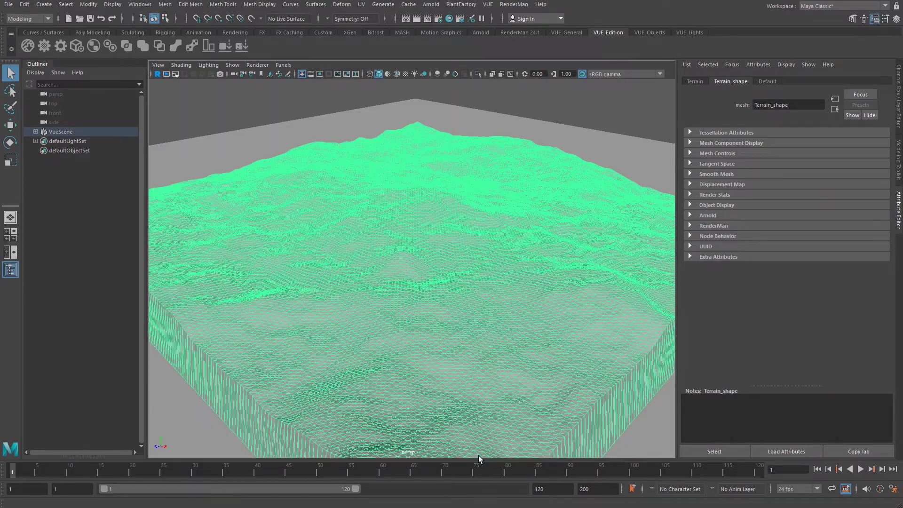
- Assign the Rock and Grass material to the terrain and change its type to EcoSystem/Particles
{"action": "left_click", "coordinate": [46, 46]}
{"action": "double_click", "coordinate": [100, 166]}
{"action": "double_click", "coordinate": [331, 163]}
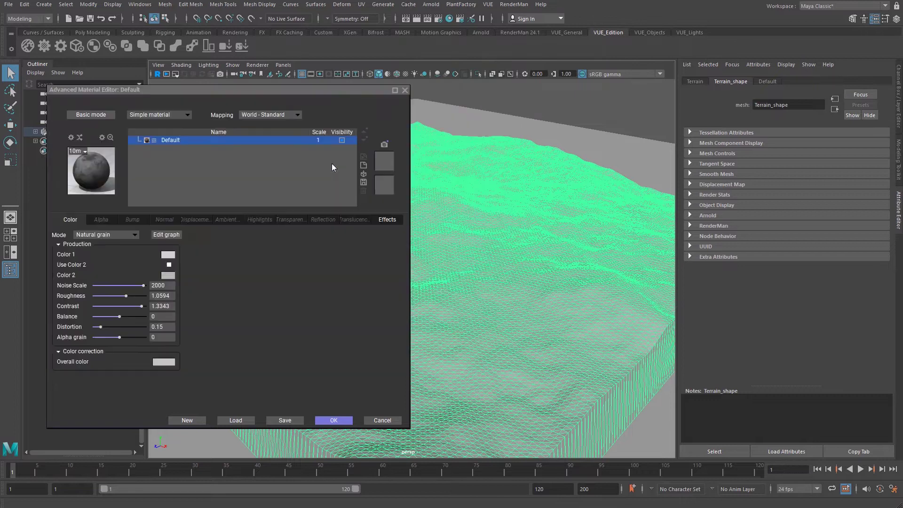
{"action": "left_click", "coordinate": [152, 113]}
{"action": "left_click", "coordinate": [150, 169]}
{"action": "left_click", "coordinate": [111, 227]}
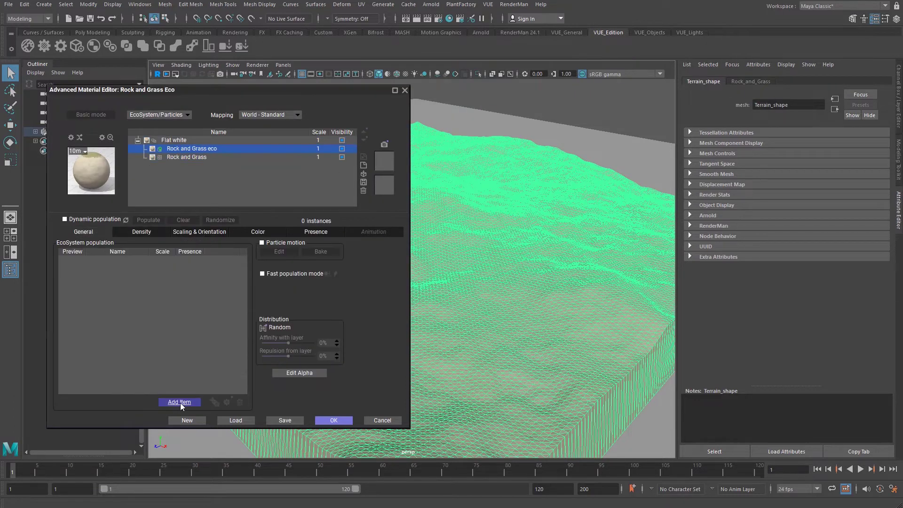
- Add the low-detail Eucalyptus camaldulensis broadleaf tree to the EcoSystem population, using the fifth preset, a wide-crowned tree
{"action": "left_click", "coordinate": [180, 403]}
{"action": "left_click", "coordinate": [252, 416]}
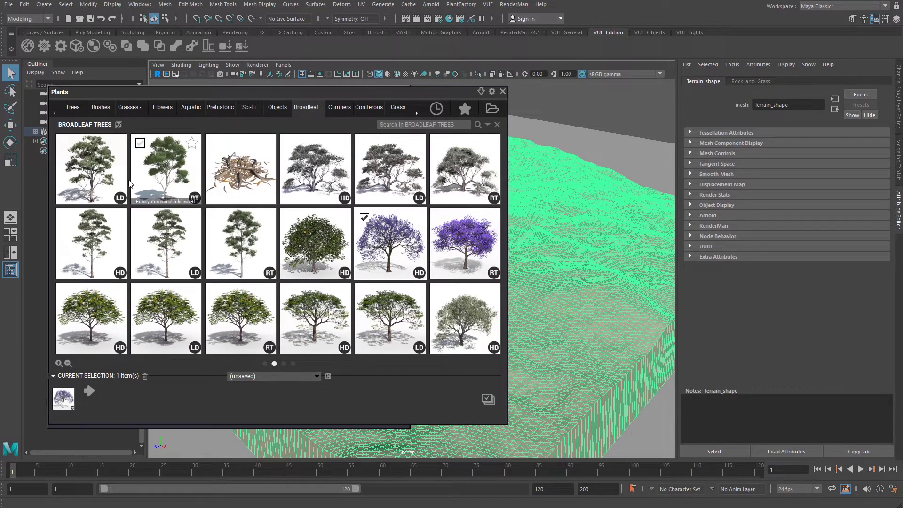
{"action": "left_click", "coordinate": [101, 179]}
{"action": "double_click", "coordinate": [95, 181]}
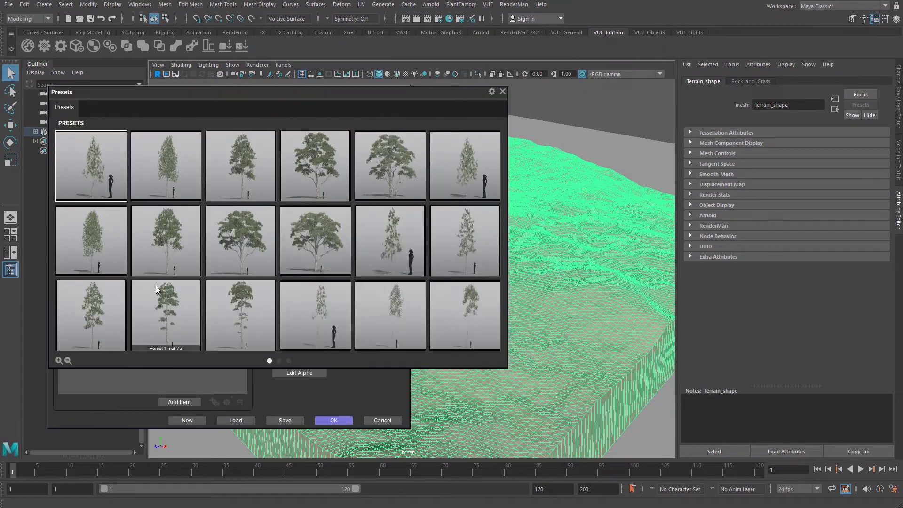
{"action": "double_click", "coordinate": [392, 185]}
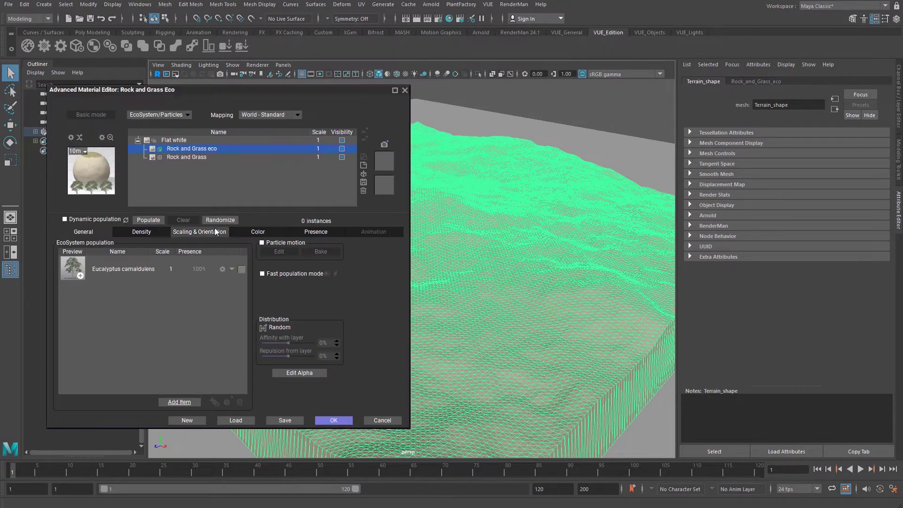
- Set the EcoSystem's overall density to 75%, populate the terrain with trees and accept the material
{"action": "left_click", "coordinate": [142, 231]}
{"action": "left_click", "coordinate": [148, 220]}
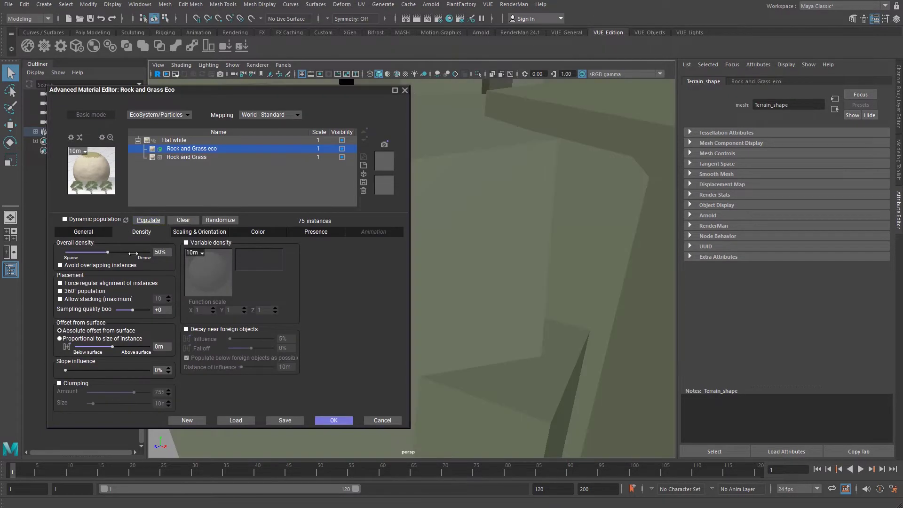
{"action": "left_click", "coordinate": [161, 256]}
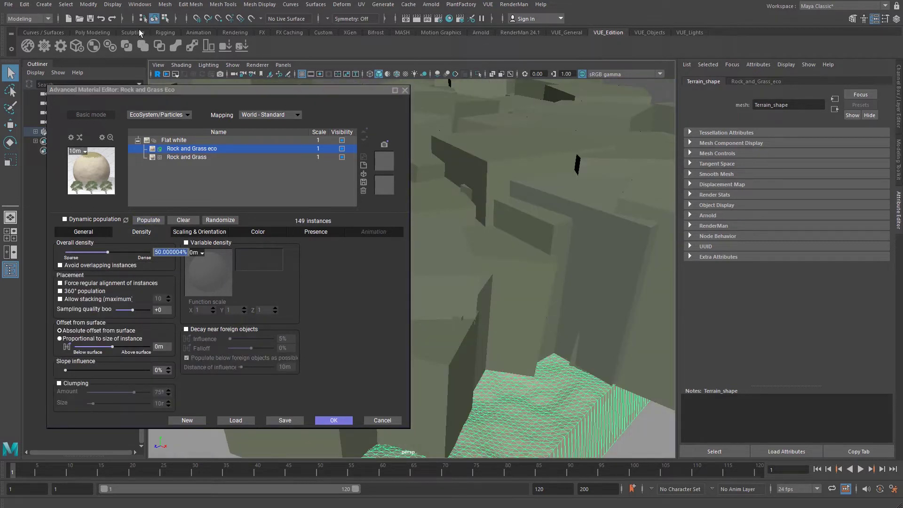
{"action": "type", "text": "75"}
{"action": "key", "text": "Return"}
{"action": "left_click", "coordinate": [149, 221]}
{"action": "left_click", "coordinate": [193, 232]}
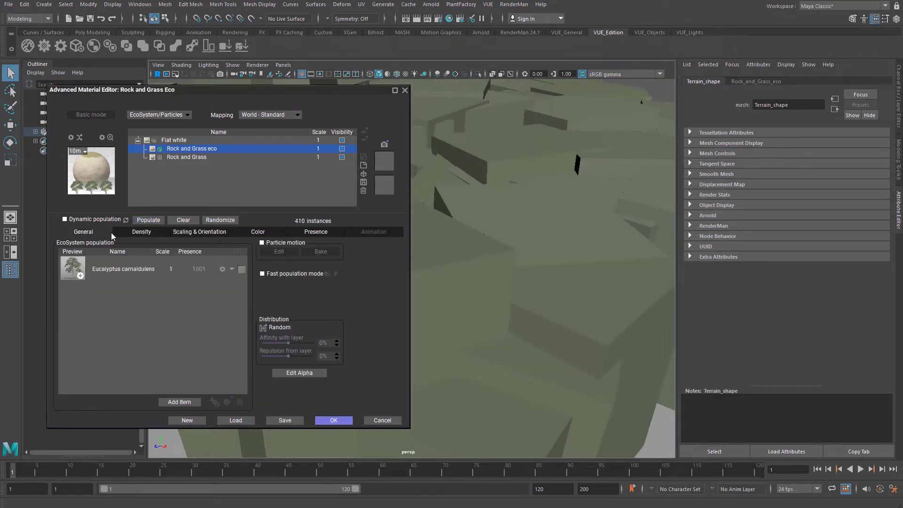
{"action": "left_click", "coordinate": [333, 420]}
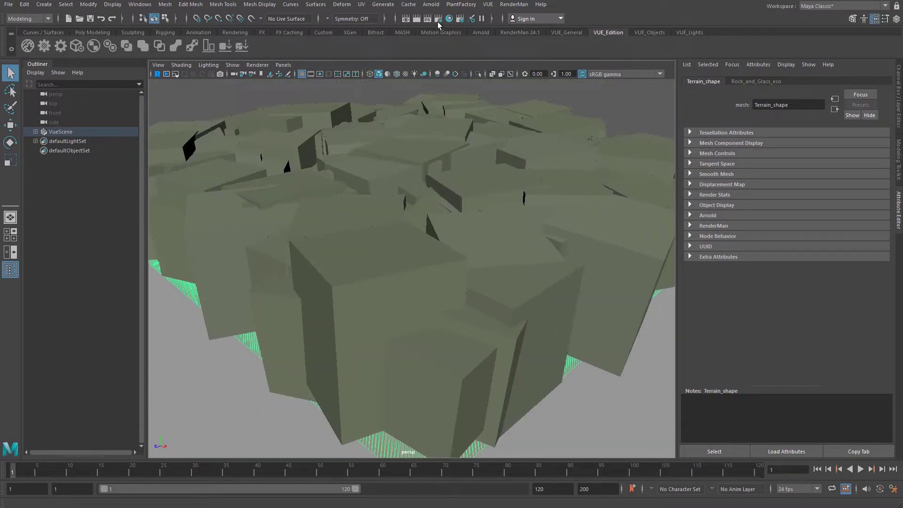
- Convert the populated terrain to a Maya object with the MASH instantiation method, after reviewing the material export options
{"action": "left_click", "coordinate": [489, 4]}
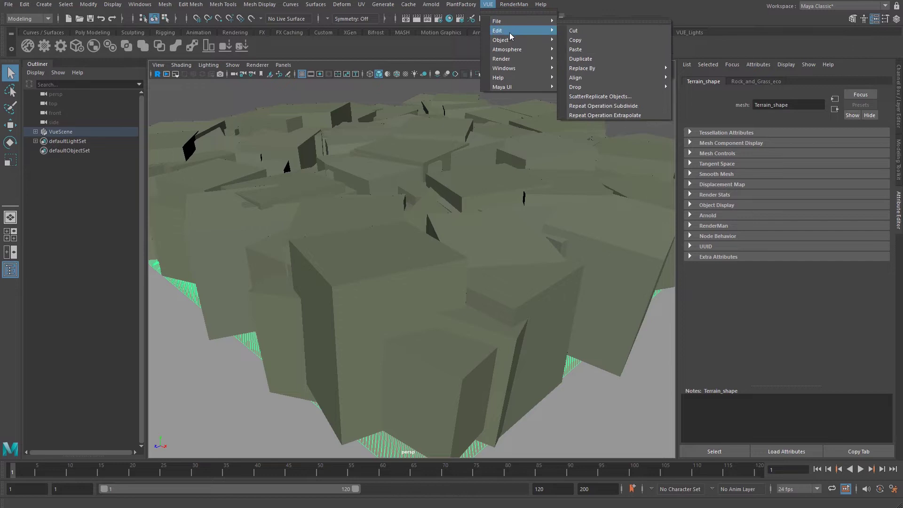
{"action": "mouse_move", "coordinate": [511, 40]}
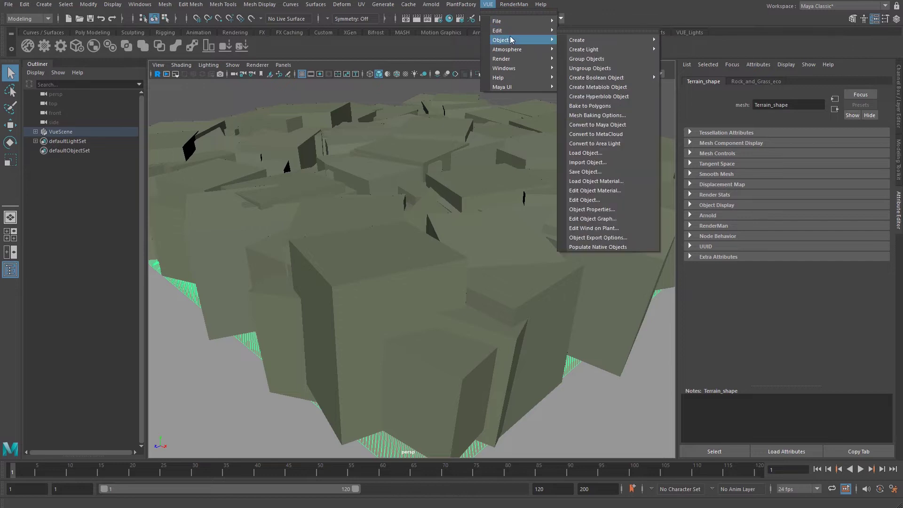
{"action": "left_click", "coordinate": [637, 125]}
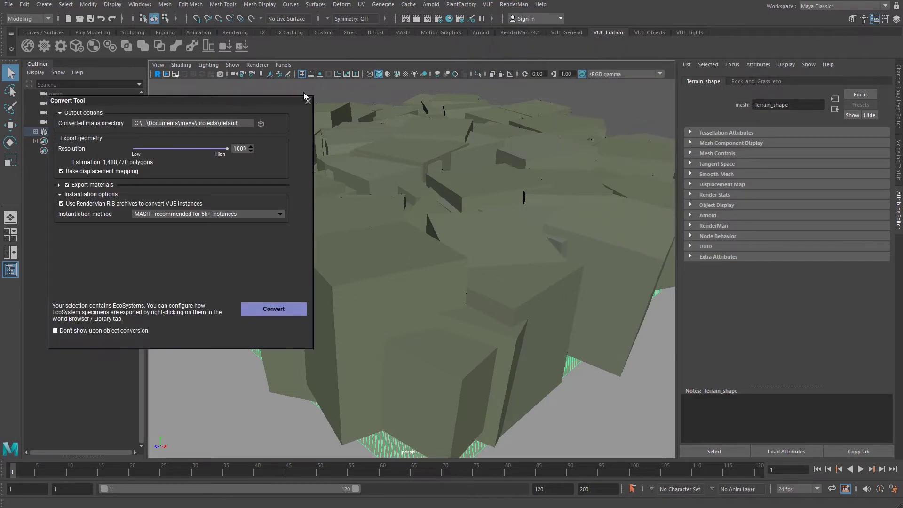
{"action": "left_click_drag", "start_coordinate": [238, 101], "coordinate": [359, 112]}
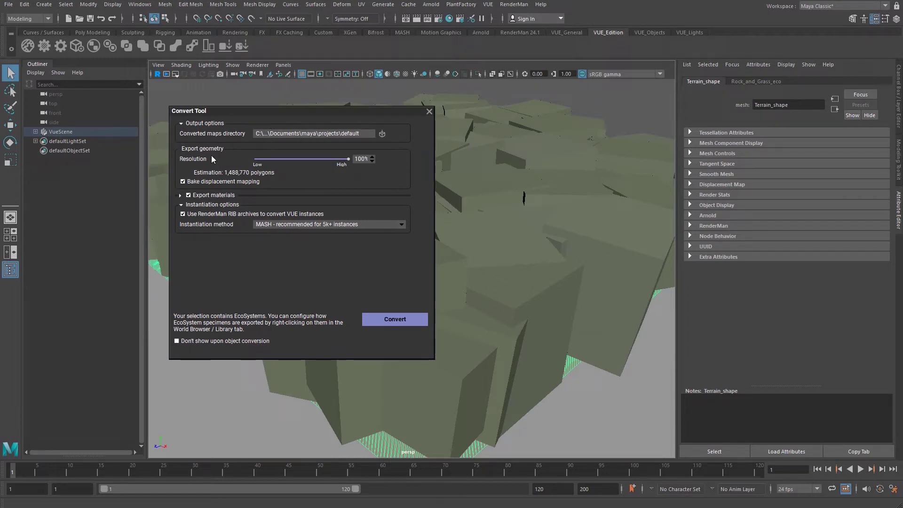
{"action": "left_click", "coordinate": [180, 196]}
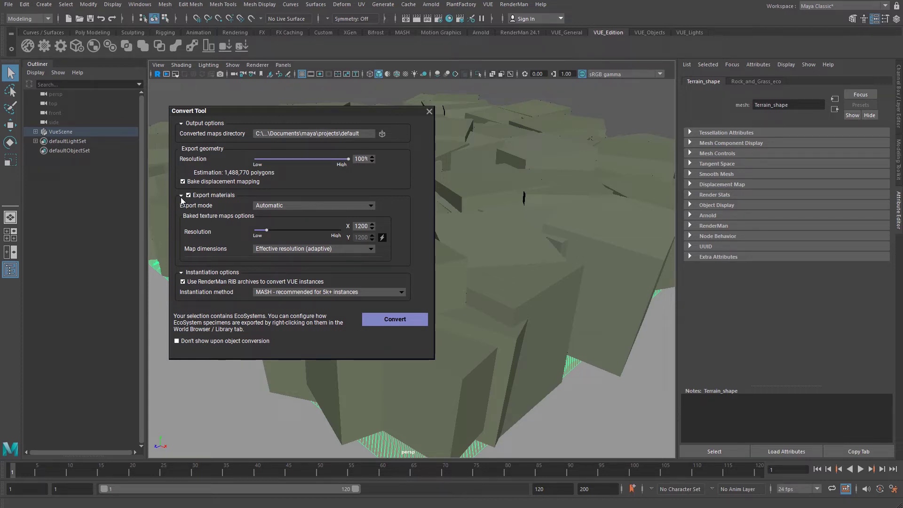
{"action": "left_click", "coordinate": [181, 195]}
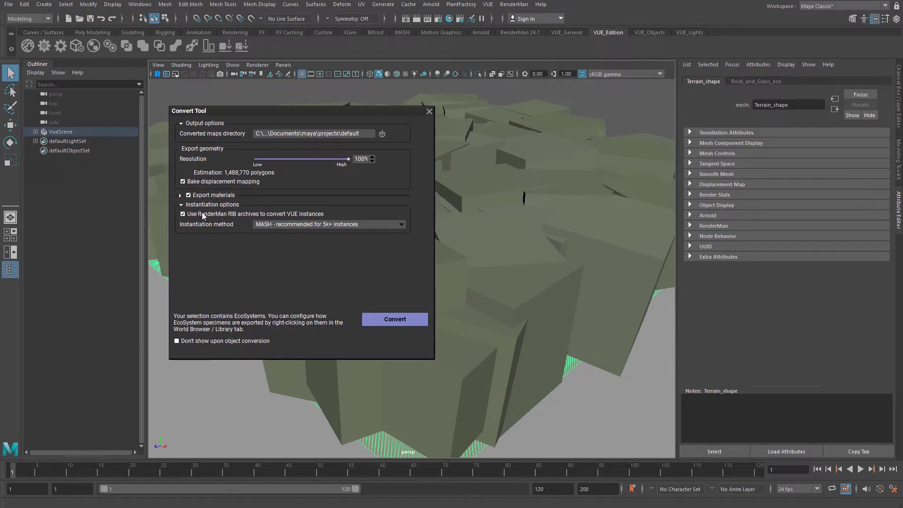
{"action": "left_click", "coordinate": [348, 225]}
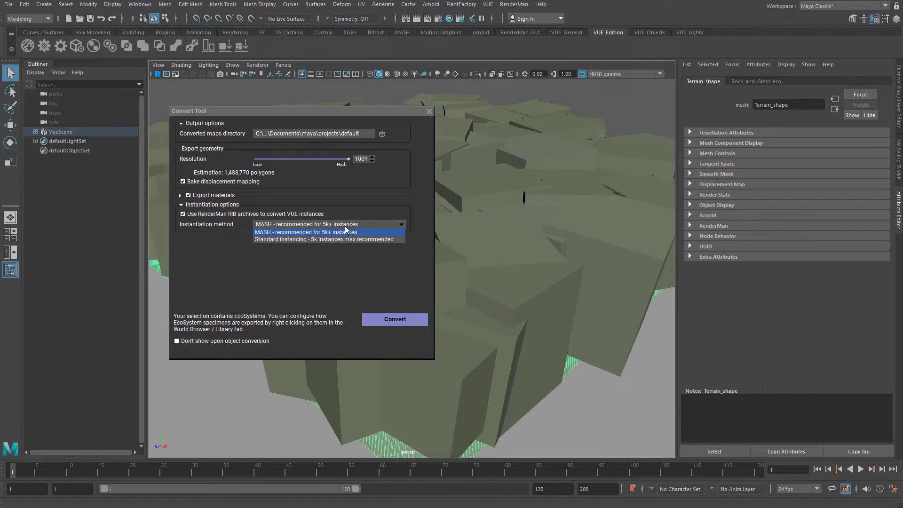
{"action": "left_click", "coordinate": [386, 232]}
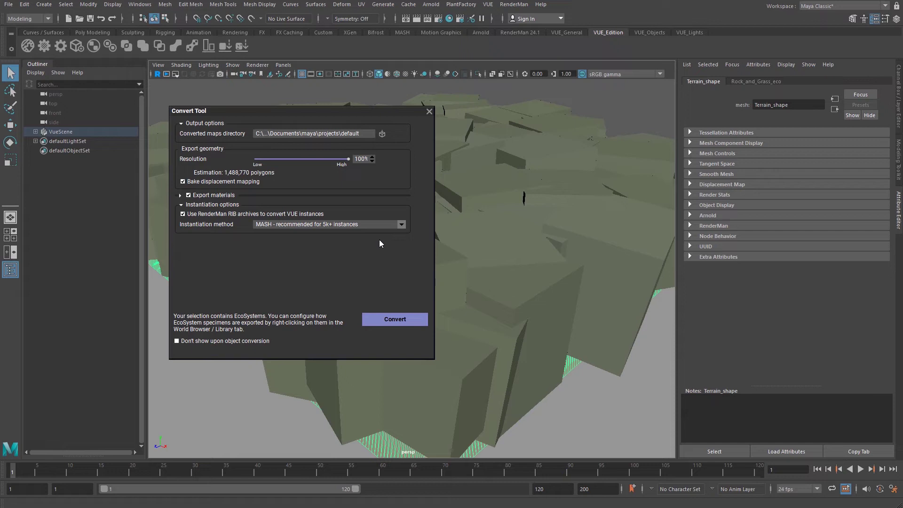
{"action": "left_click", "coordinate": [395, 318]}
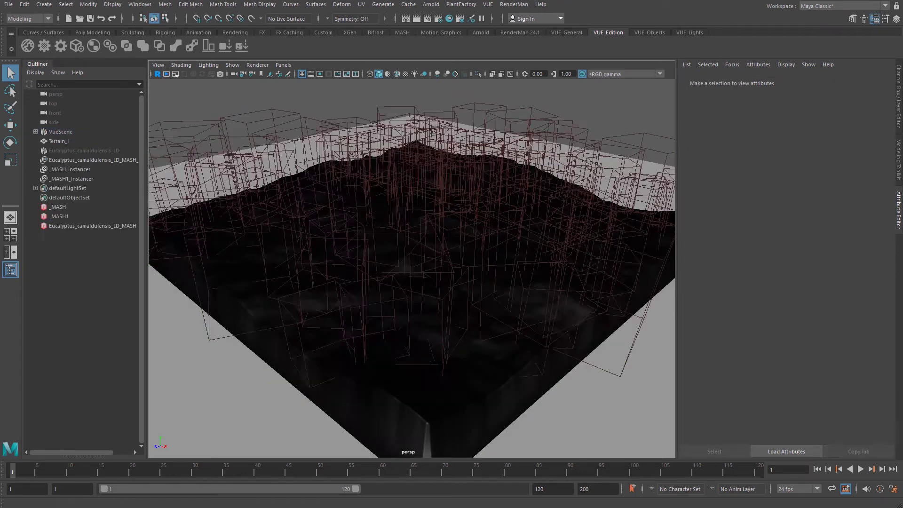
- Close the VUE scene, keeping the converted terrain and MASH tree instances in Maya
{"action": "left_click", "coordinate": [488, 4]}
{"action": "mouse_move", "coordinate": [505, 20]}
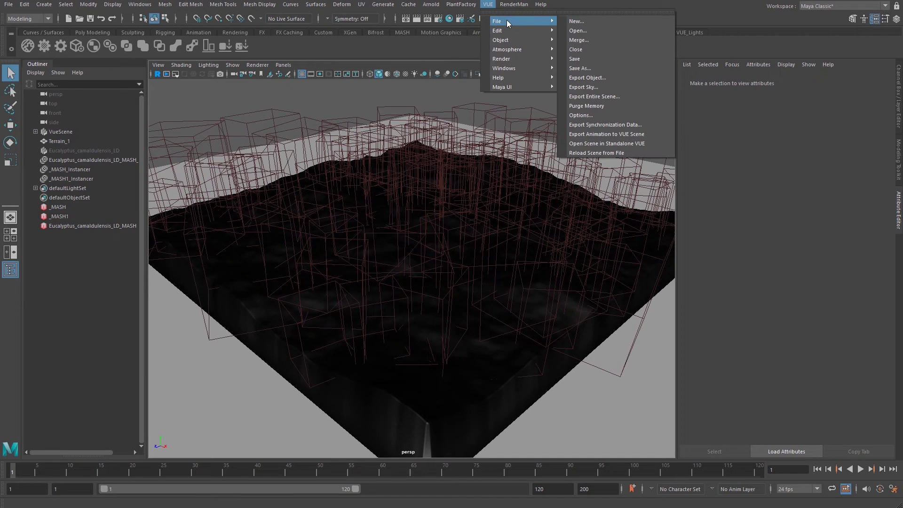
{"action": "left_click", "coordinate": [591, 46]}
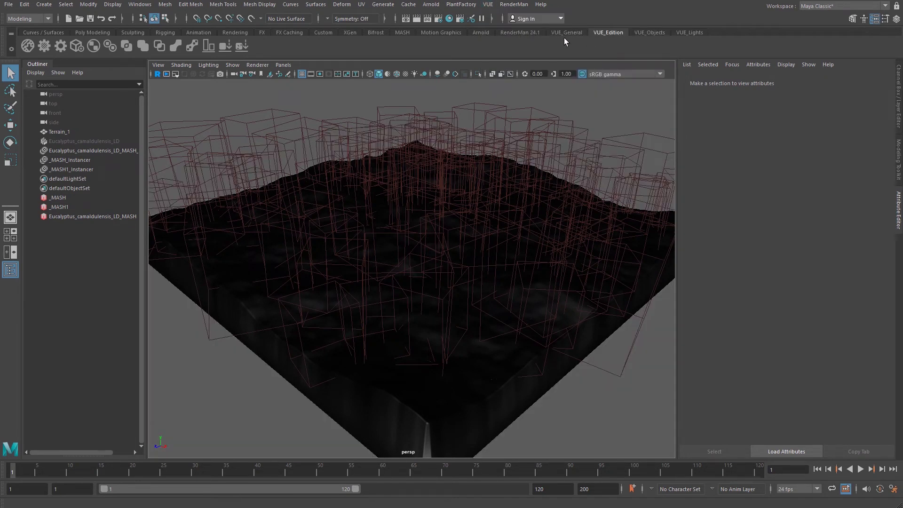
- Graph the Euc_camal_2x_lf_dark leaf material in Hypershade and examine its texture and shader connections
{"action": "left_click", "coordinate": [449, 19]}
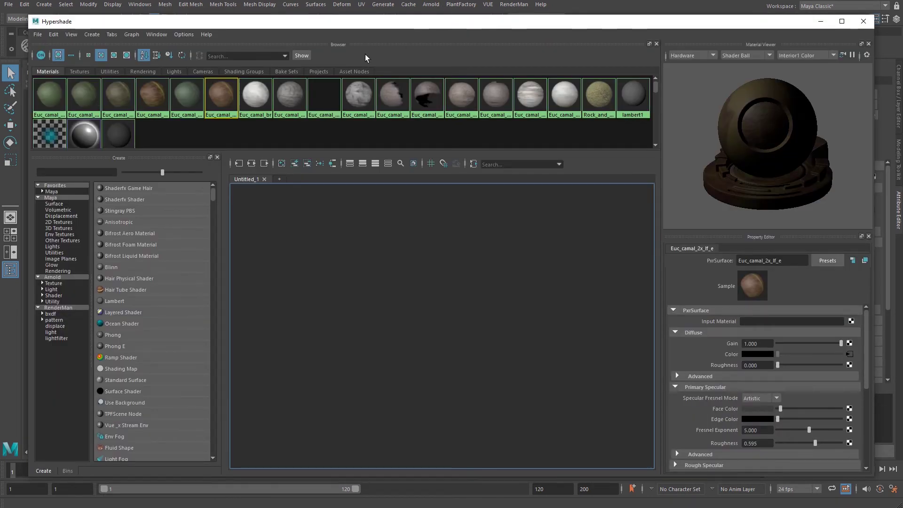
{"action": "right_click_drag", "start_coordinate": [178, 100], "coordinate": [182, 126]}
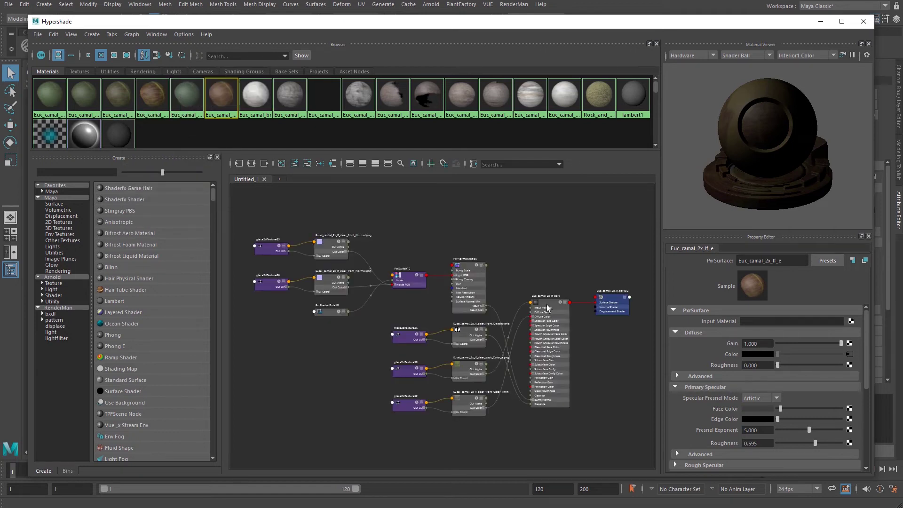
{"action": "right_click_drag", "start_coordinate": [594, 332], "coordinate": [651, 186], "text": "alt"}
{"action": "middle_click_drag", "start_coordinate": [540, 188], "coordinate": [836, 173], "text": "alt"}
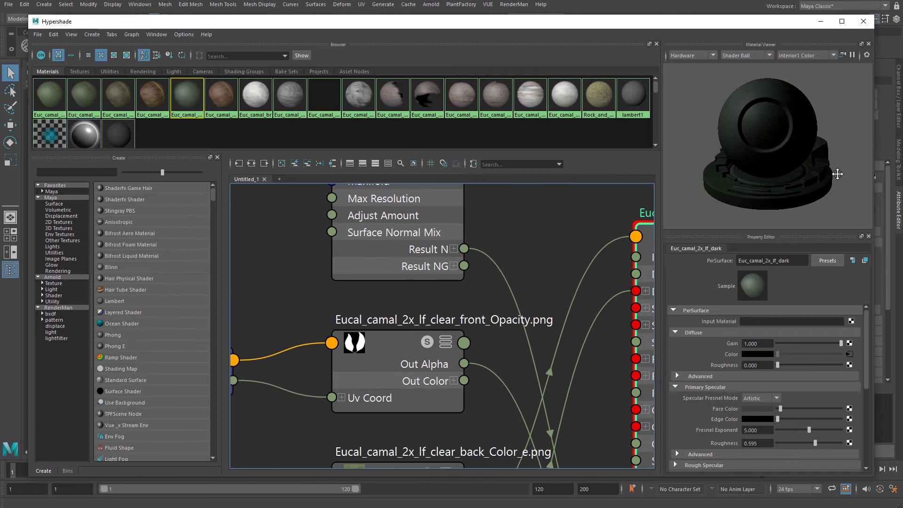
{"action": "middle_click_drag", "start_coordinate": [576, 197], "coordinate": [840, 267], "text": "alt"}
{"action": "middle_click_drag", "start_coordinate": [421, 294], "coordinate": [643, 363], "text": "alt"}
{"action": "right_click_drag", "start_coordinate": [635, 364], "coordinate": [529, 362], "text": "alt"}
{"action": "middle_click_drag", "start_coordinate": [530, 362], "coordinate": [215, 244], "text": "alt"}
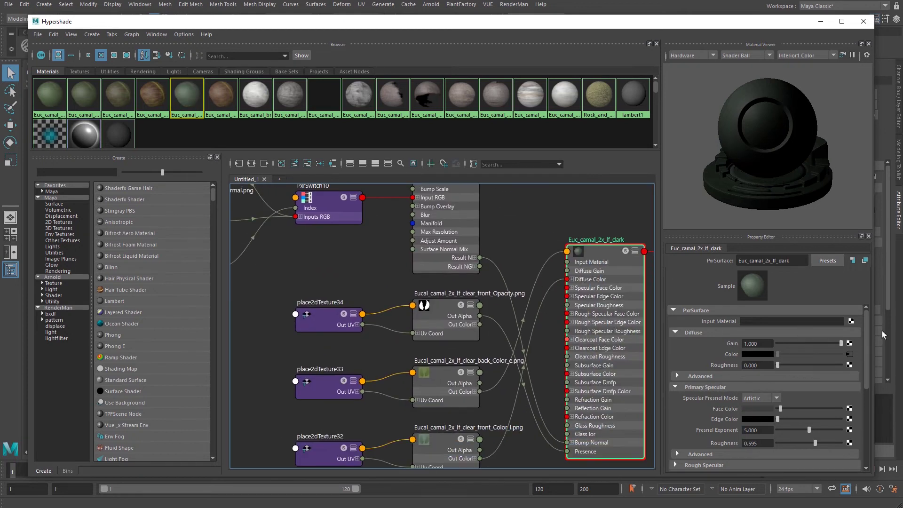
- Review the PxrSurface attributes of the dark leaf material, including its Clear Coat settings, and close Hypershade
{"action": "left_click_drag", "start_coordinate": [866, 324], "coordinate": [862, 380]}
{"action": "left_click", "coordinate": [700, 344]}
{"action": "left_click", "coordinate": [701, 333]}
{"action": "scroll", "coordinate": [859, 399], "scroll_direction": "down", "scroll_amount": 3}
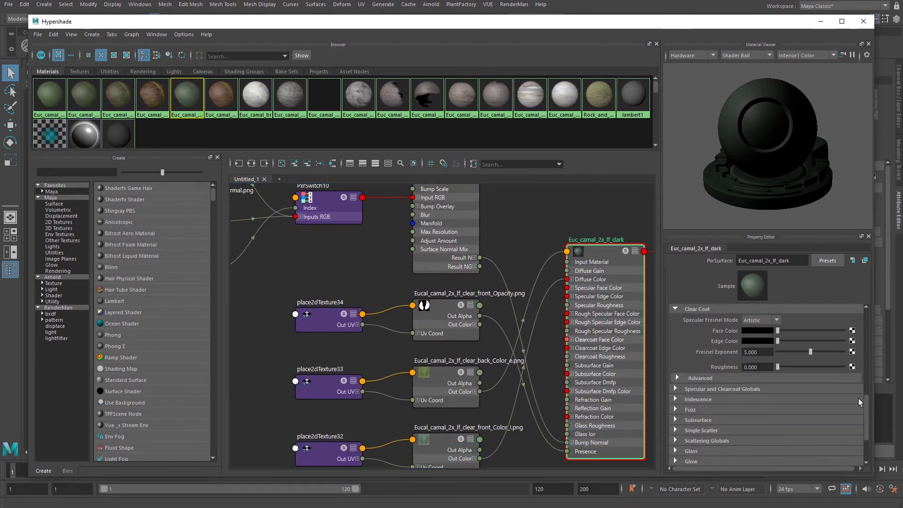
{"action": "left_click", "coordinate": [864, 21]}
- Add a RenderMan PxrDomeLight to the scene and scale it up uniformly until it encloses the whole terrain
{"action": "left_click", "coordinate": [520, 32]}
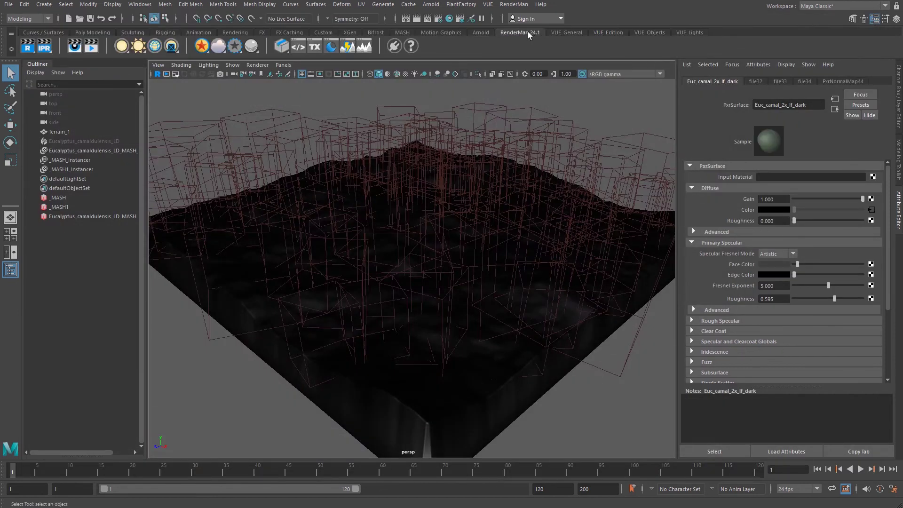
{"action": "left_click", "coordinate": [138, 46]}
{"action": "key", "text": "e"}
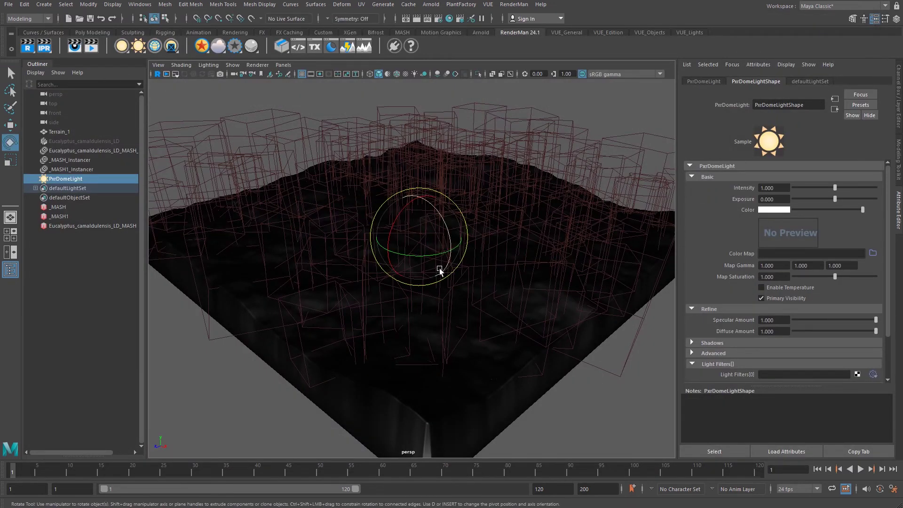
{"action": "key", "text": "r"}
{"action": "left_click_drag", "start_coordinate": [419, 237], "coordinate": [902, 212]}
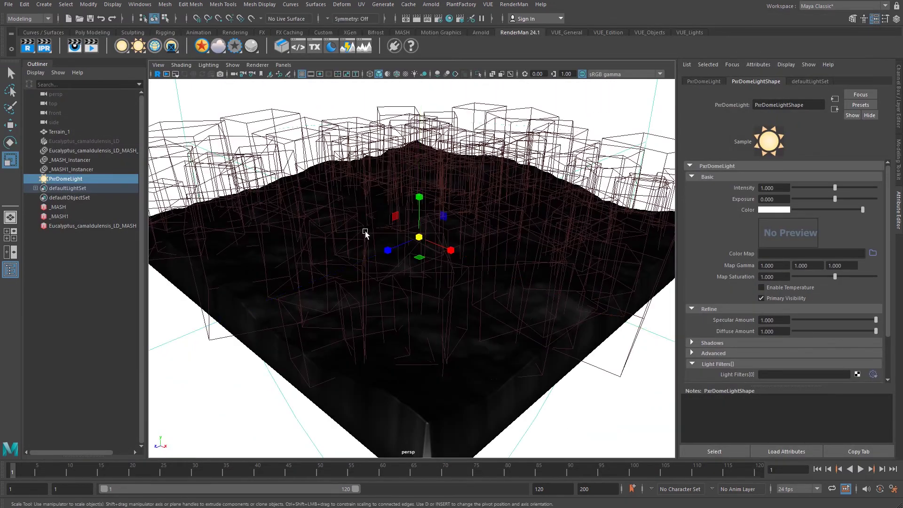
- Render the perspective viewport with RenderMan from a close view of the trees on the terrain
{"action": "right_click_drag", "start_coordinate": [365, 233], "coordinate": [454, 236], "text": "alt"}
{"action": "left_click_drag", "start_coordinate": [453, 236], "coordinate": [413, 240], "text": "alt"}
{"action": "right_click_drag", "start_coordinate": [413, 240], "coordinate": [431, 262], "text": "alt"}
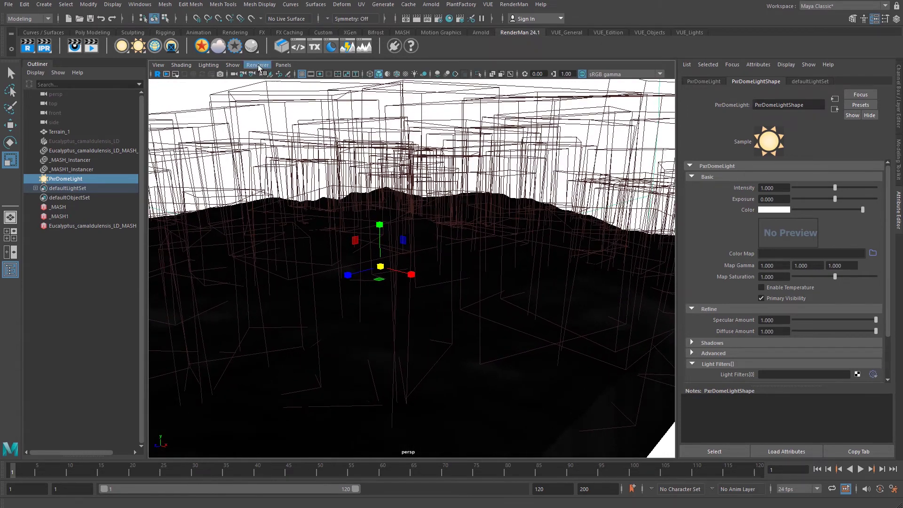
{"action": "left_click", "coordinate": [257, 65]}
{"action": "left_click", "coordinate": [266, 99]}
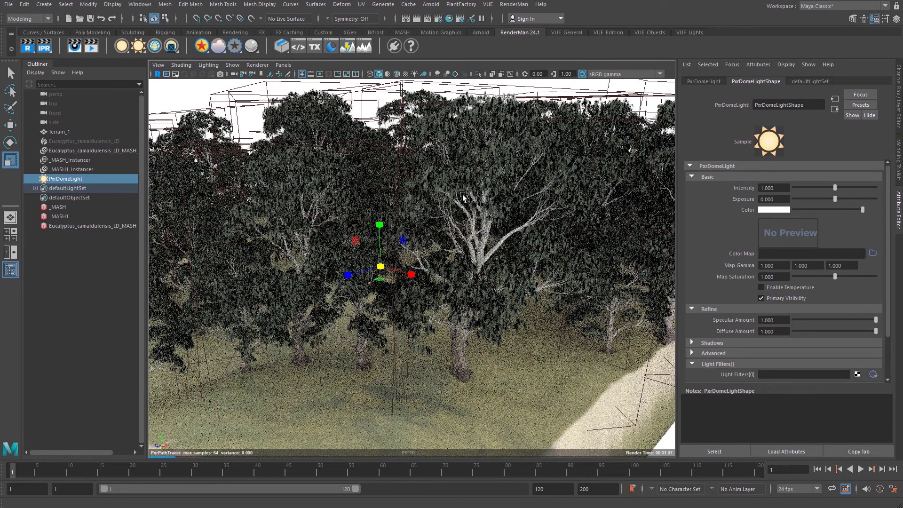
{"action": "middle_click_drag", "start_coordinate": [468, 244], "coordinate": [472, 296], "text": "alt"}
{"action": "right_click_drag", "start_coordinate": [472, 295], "coordinate": [573, 277], "text": "alt"}
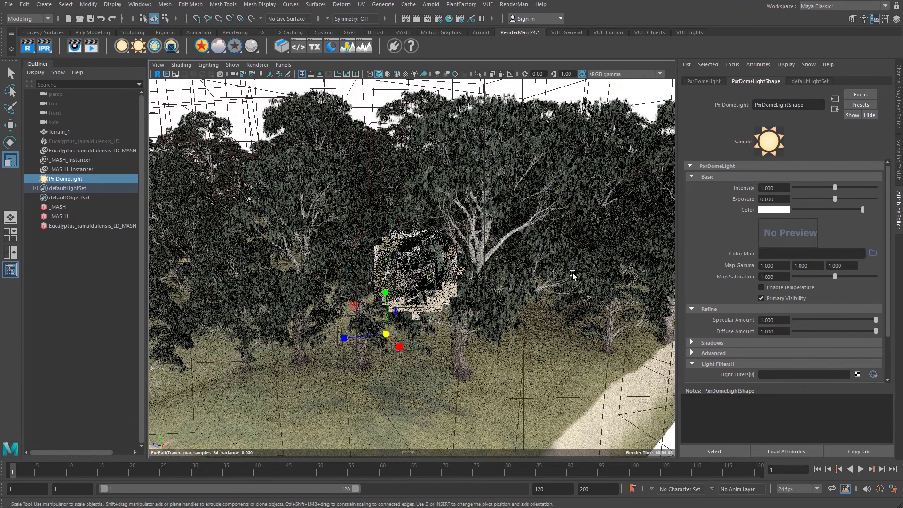